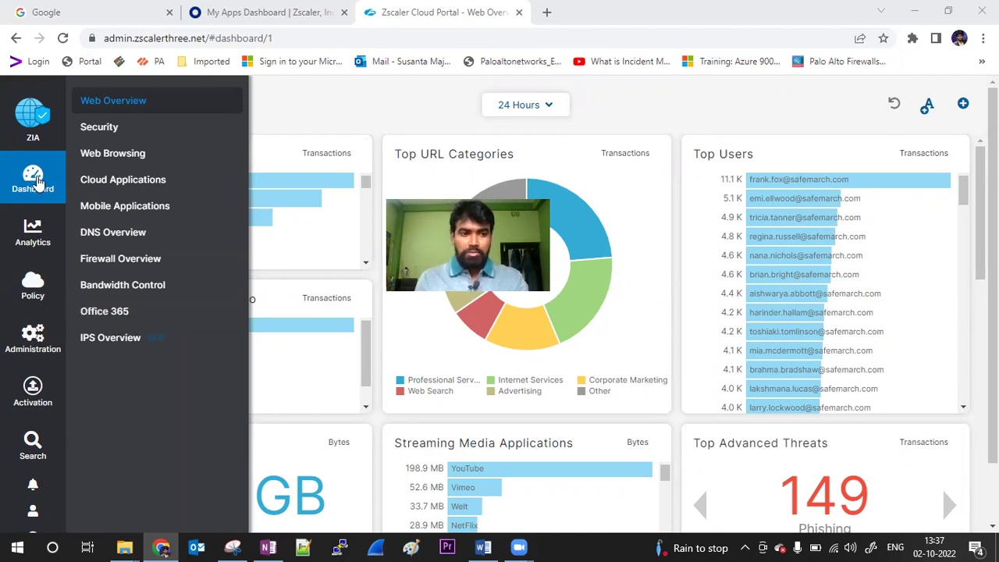
Step: Open the Role Management administration page and examine the Super Admin role in the list
mouse_move(33, 350)
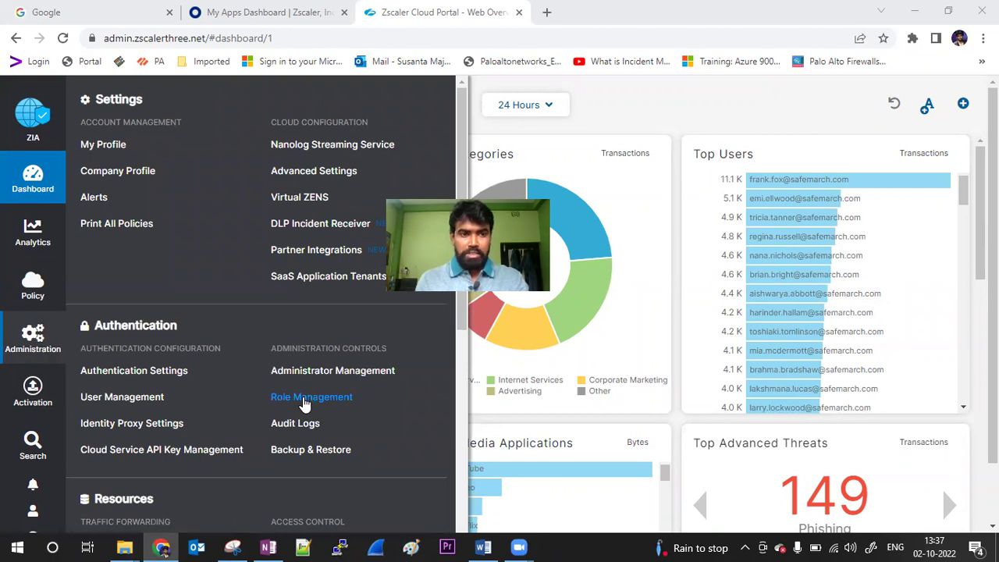
click(304, 399)
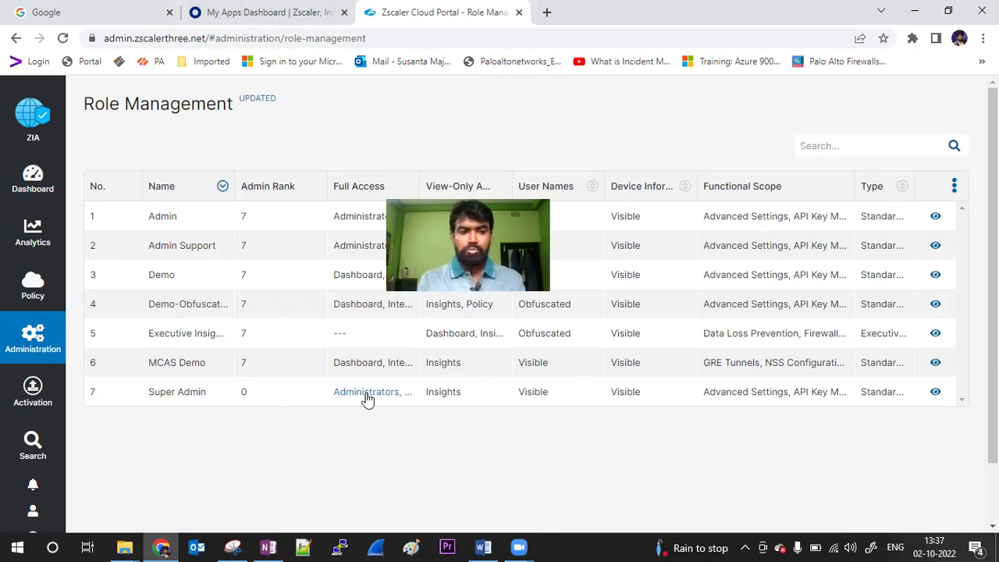
drag(147, 395, 237, 411)
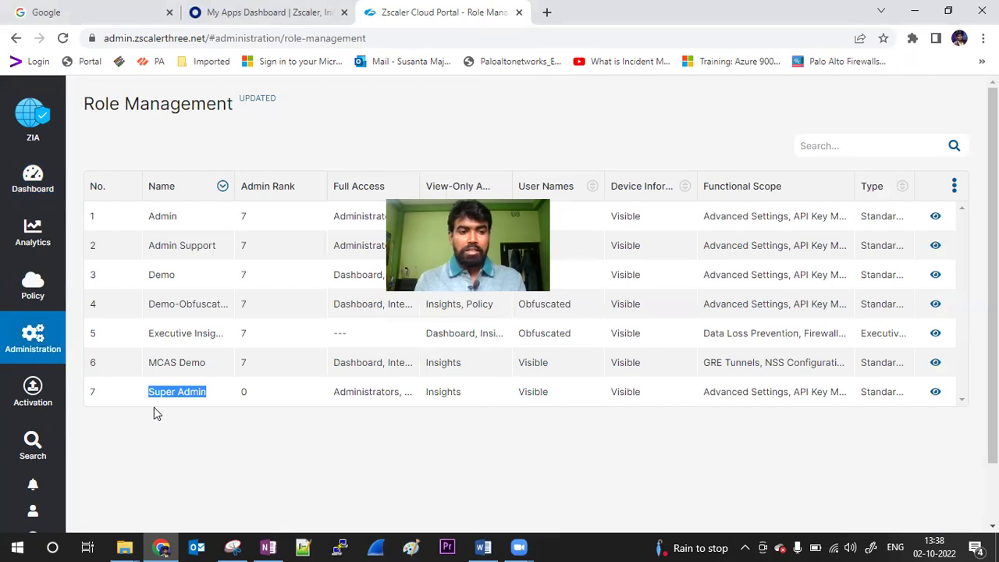
Step: View the File Type Control web policy and return to the Role Management page
mouse_move(33, 285)
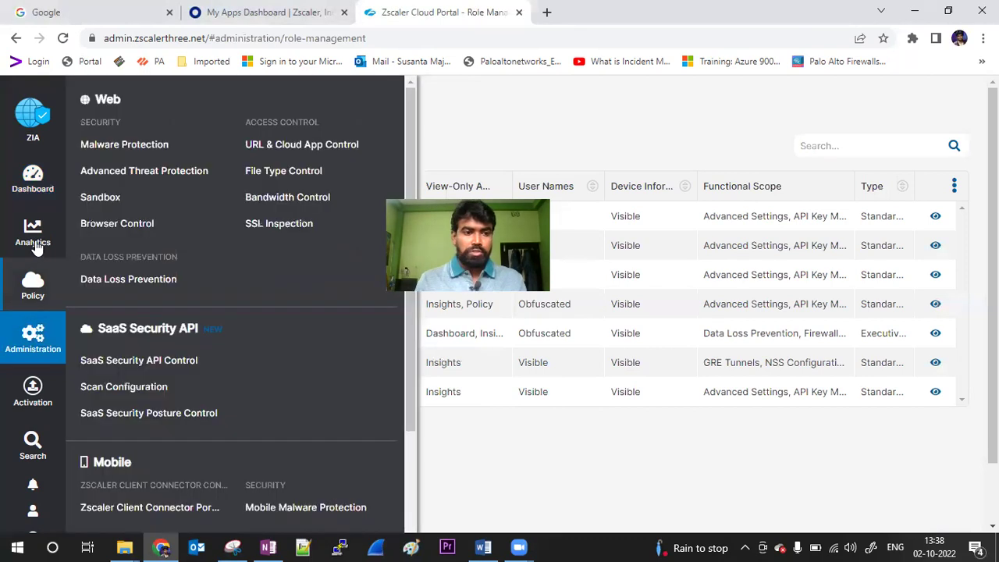
click(33, 289)
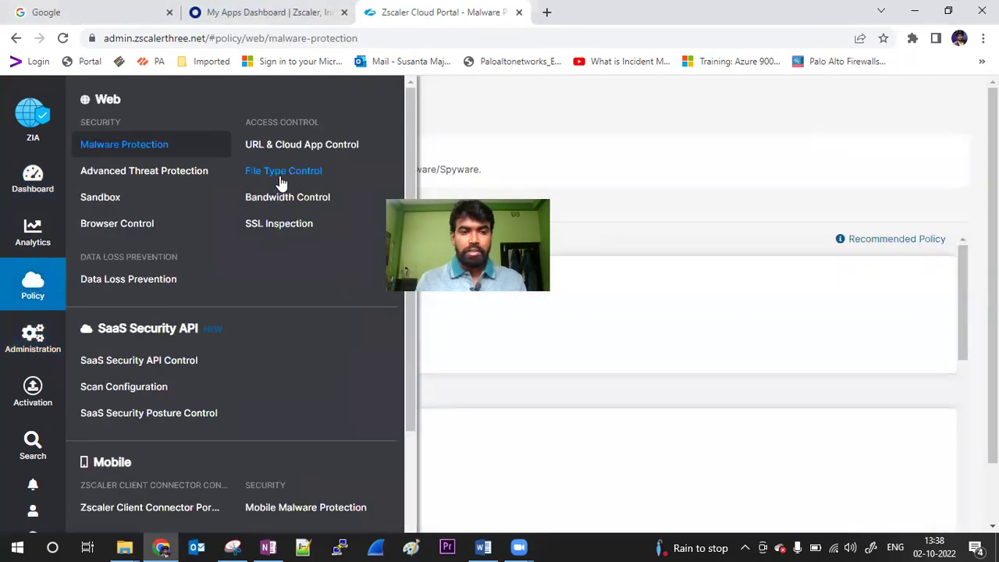
click(283, 175)
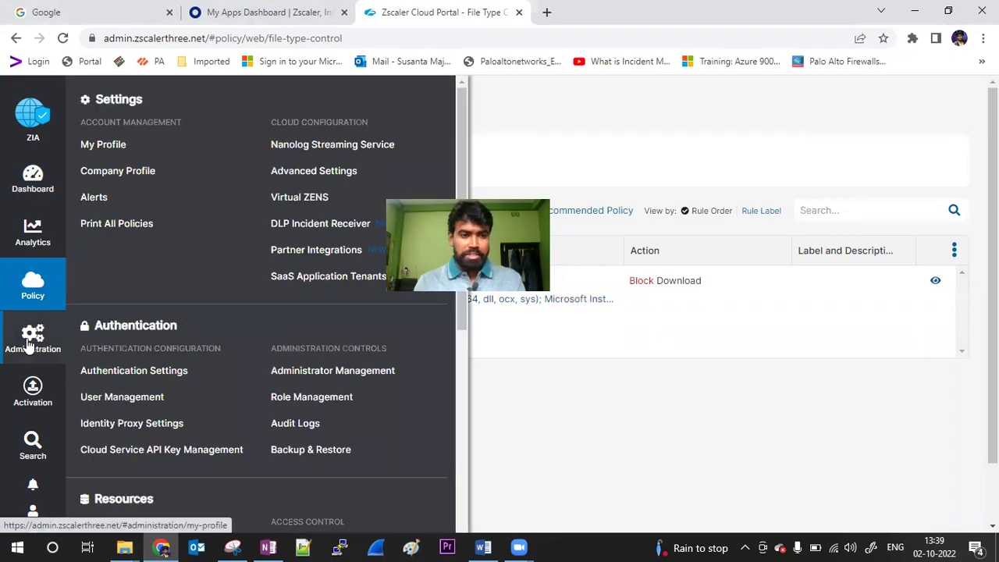
click(32, 340)
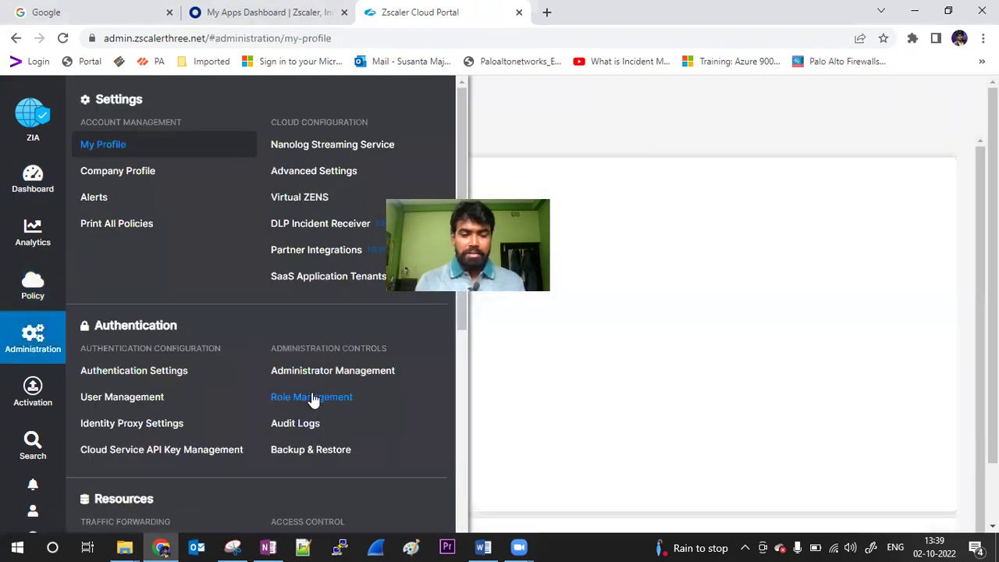
click(313, 398)
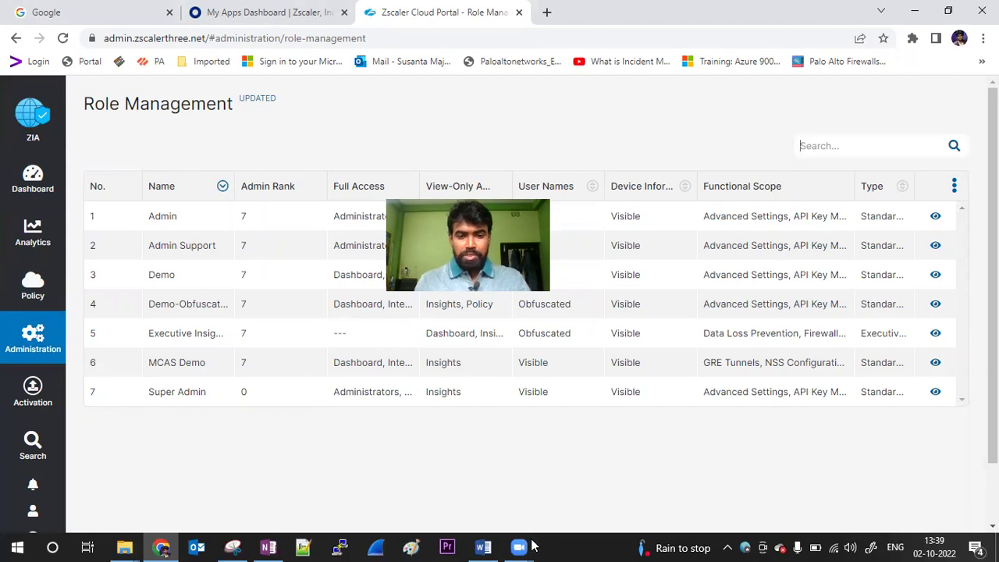
Step: Switch to the Word document Zscaler.docx and go to the admin rank text under "Adding Admin Roles"
click(483, 547)
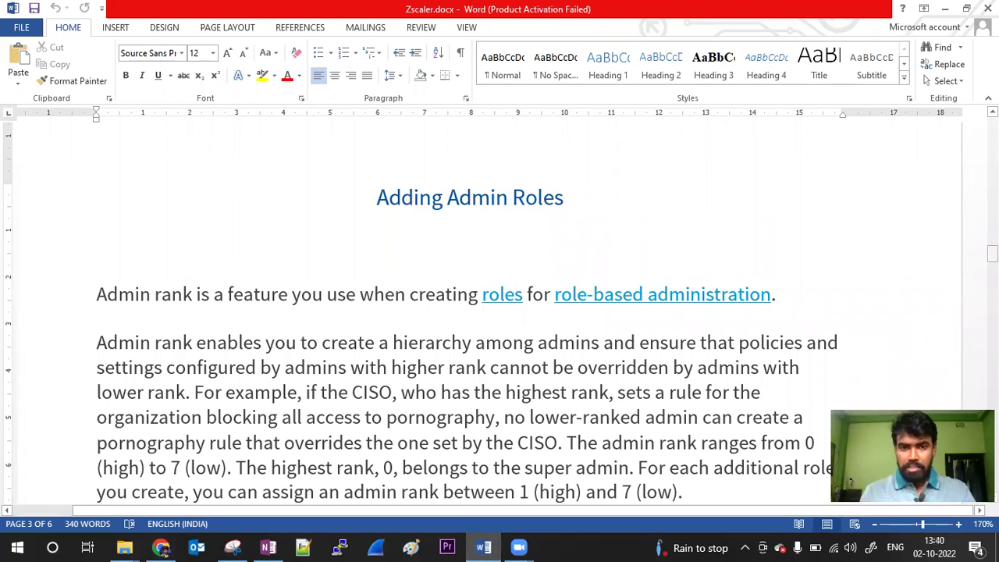
click(367, 197)
drag(993, 252, 993, 260)
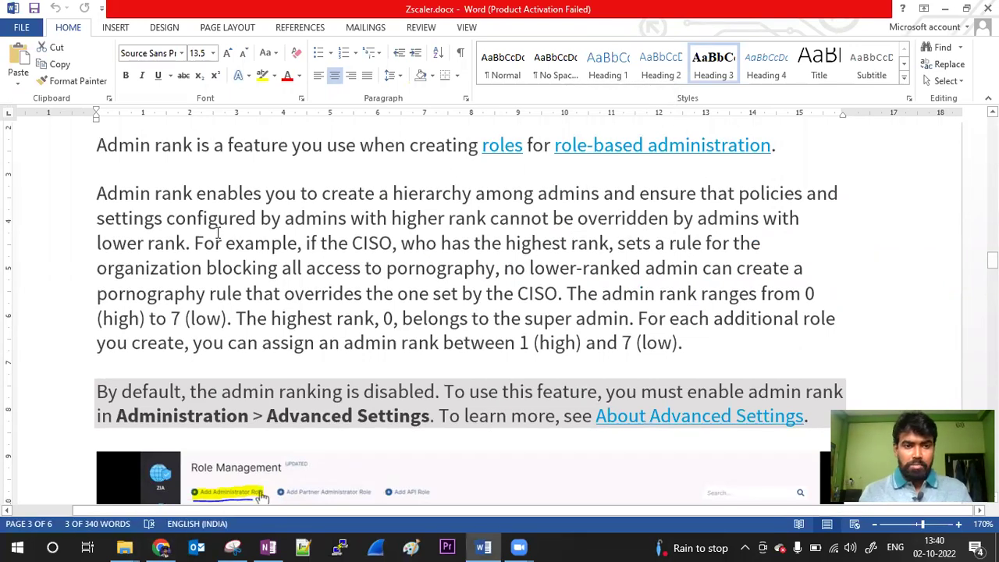
Step: Read the admin rank paragraph, marking the hierarchy explanation, the rank range and the ranks assignable to additional roles
drag(94, 195, 862, 290)
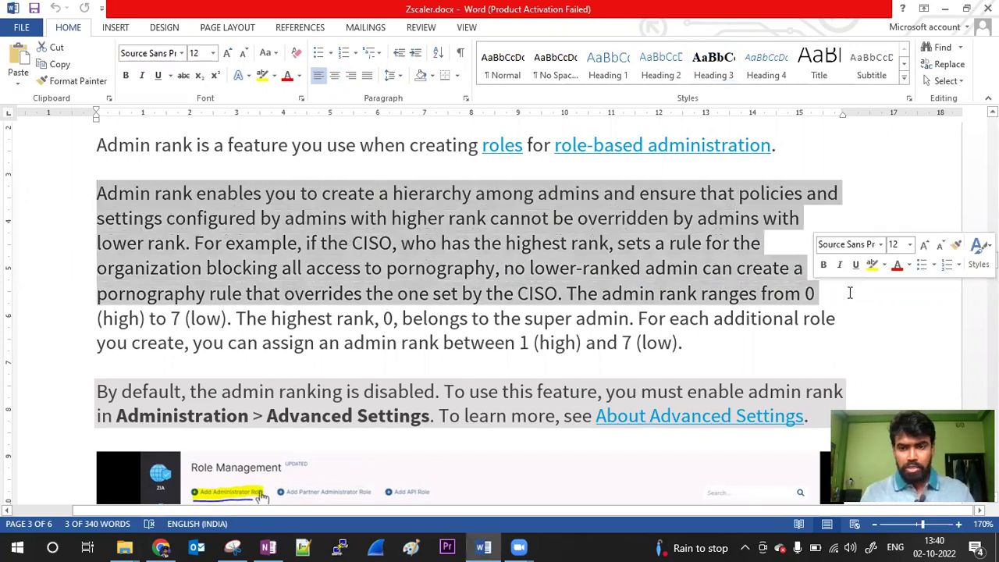
click(862, 289)
drag(562, 293, 816, 295)
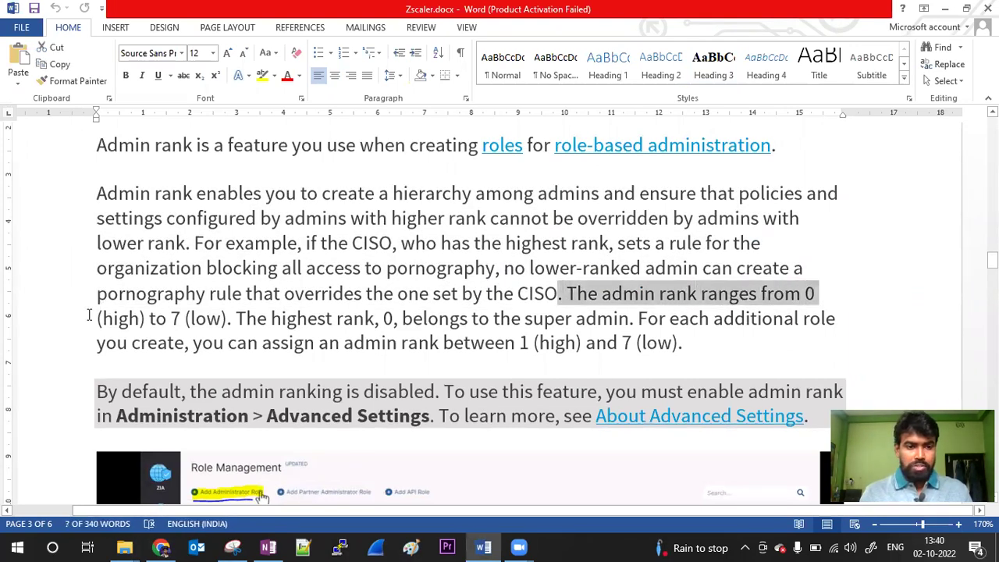
drag(185, 319, 222, 318)
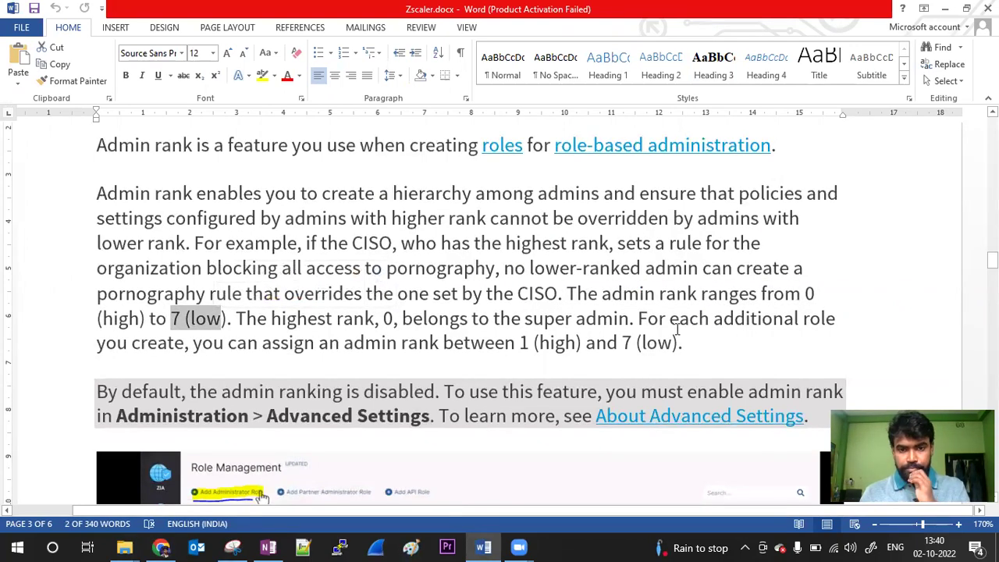
drag(637, 319, 683, 349)
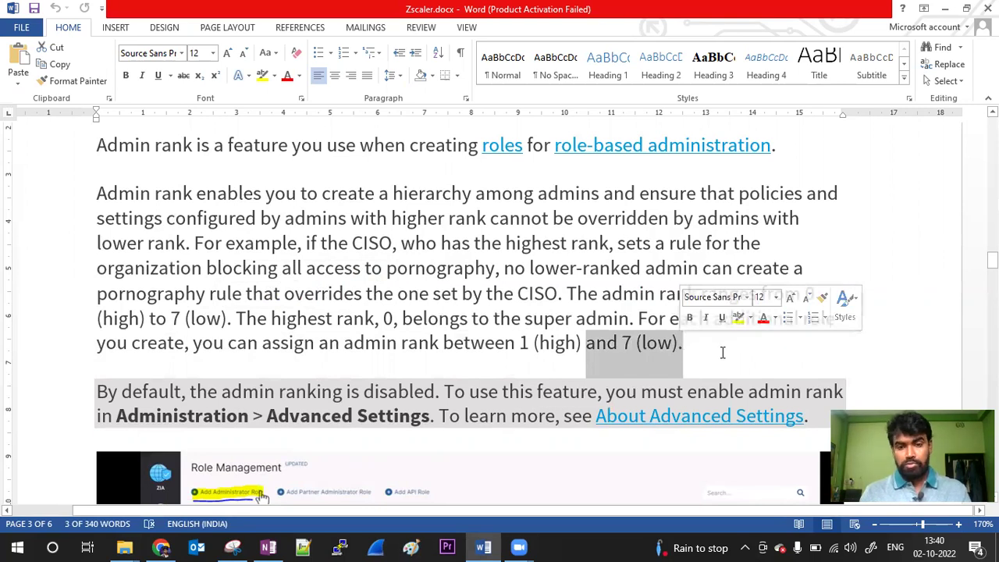
click(533, 349)
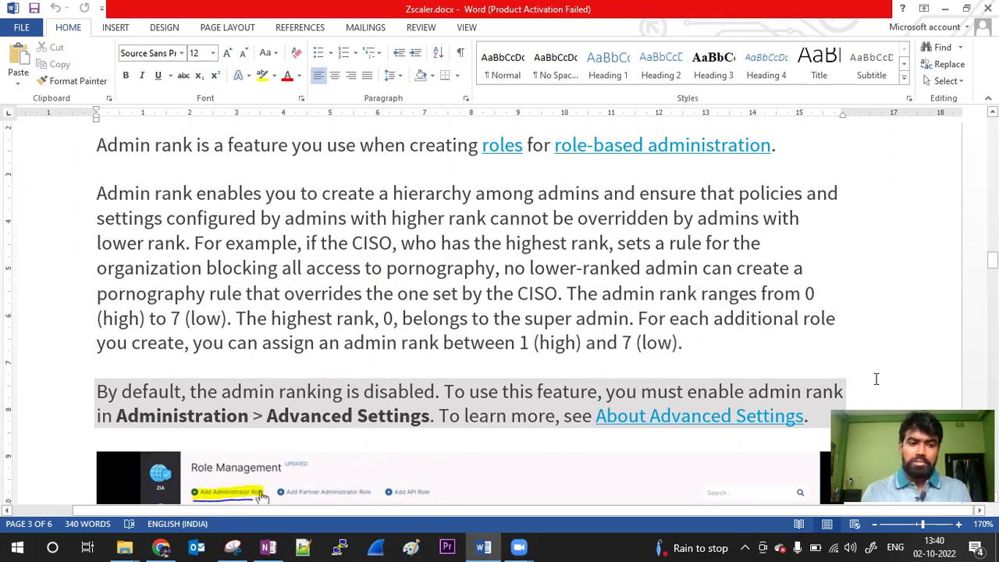
Step: Read the note on enabling admin rank and check Enable Admin Ranking in the Zscaler portal's Advanced Settings in Chrome
drag(992, 260, 992, 270)
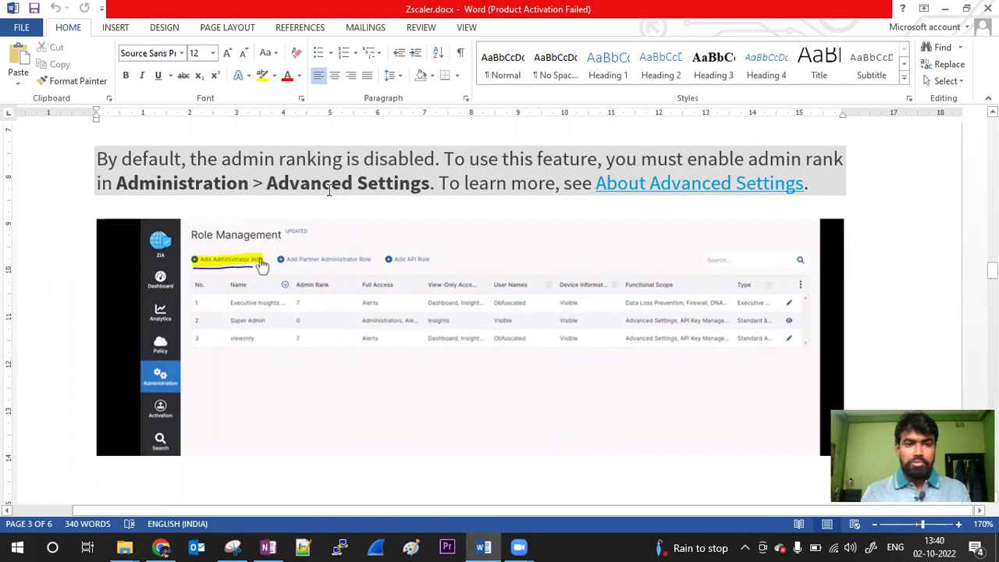
click(162, 547)
click(39, 332)
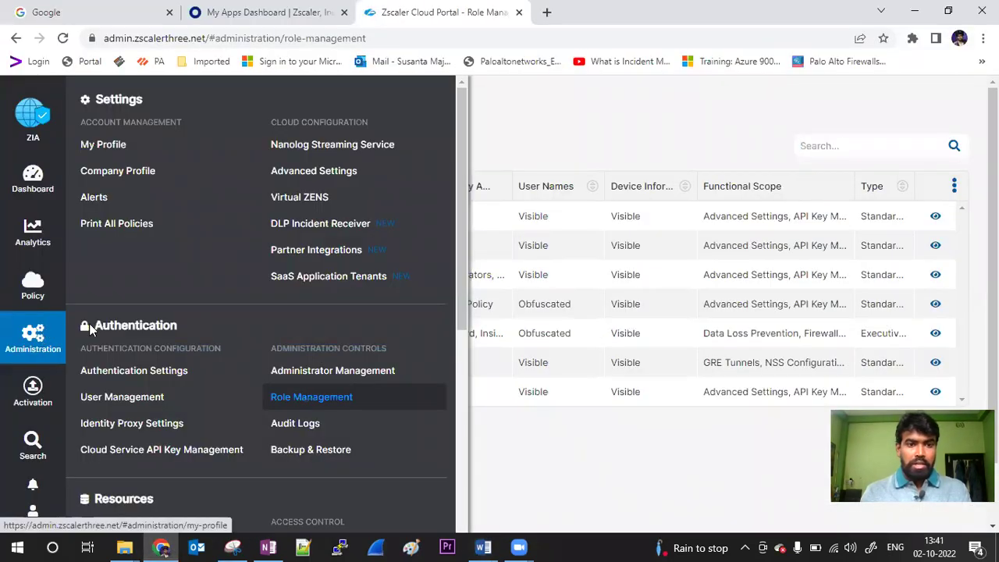
click(313, 173)
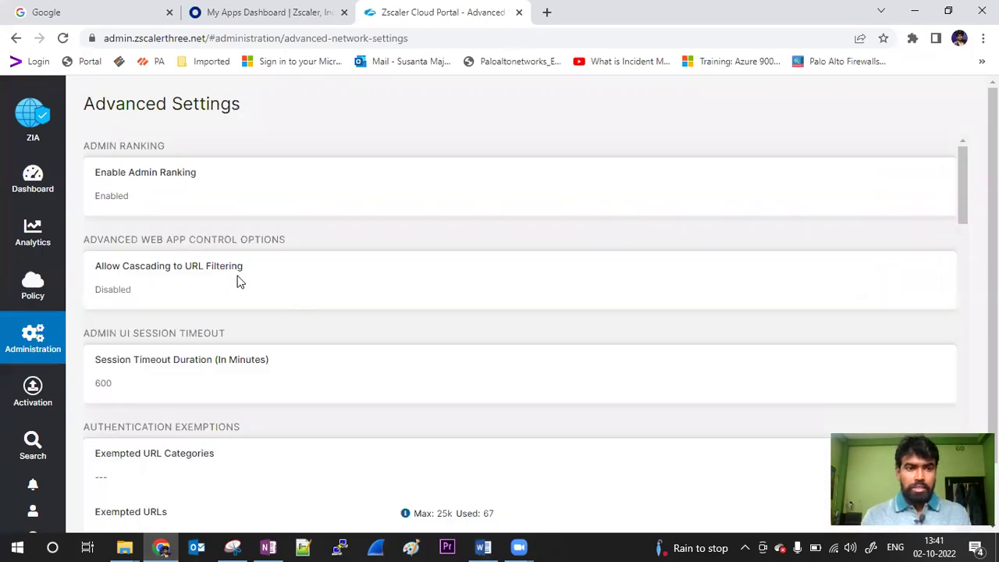
mouse_move(127, 179)
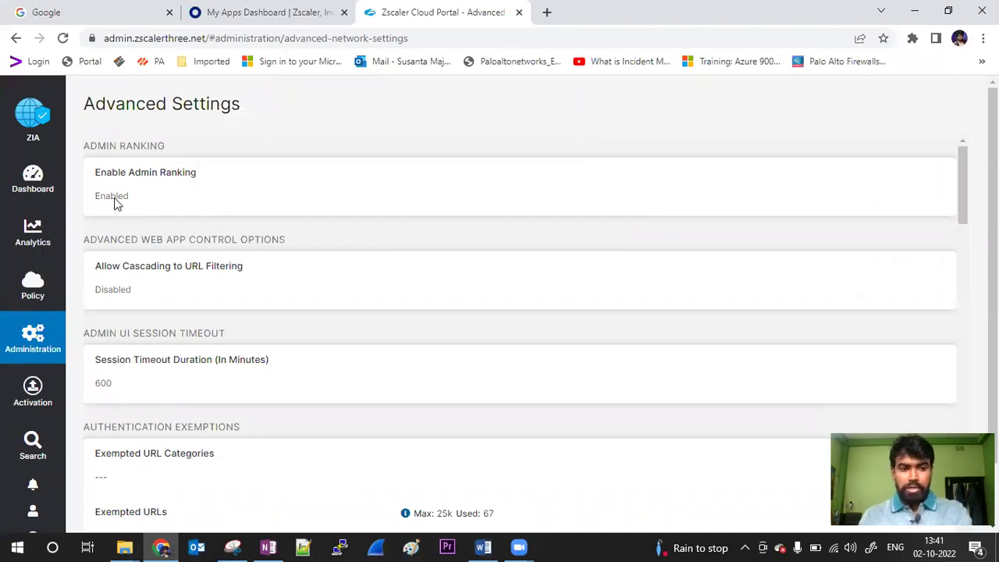
Step: Switch back to Zscaler.docx in Word and examine the Add Administrator Role picture's name and admin rank fields
key(alt+Tab)
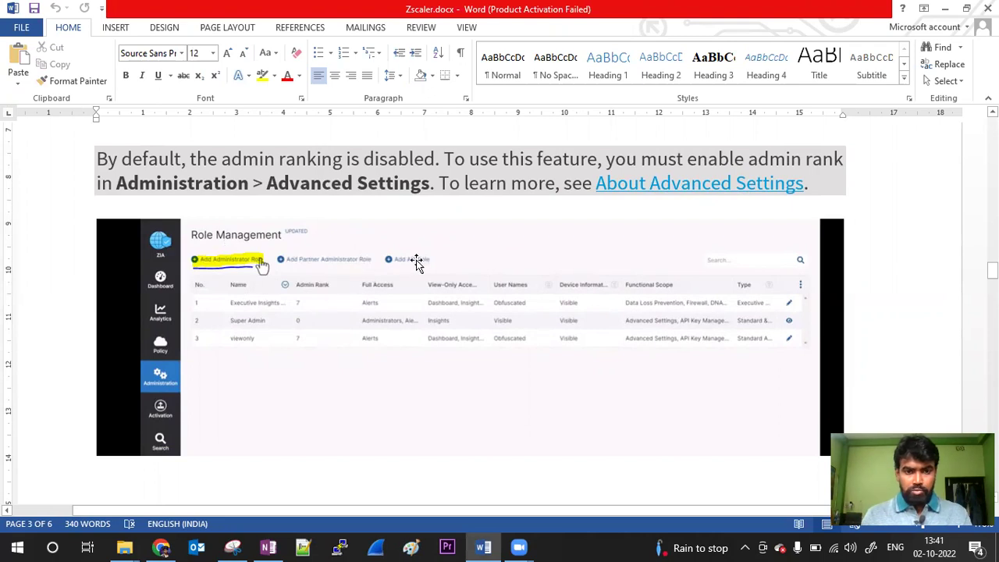
drag(992, 270, 992, 312)
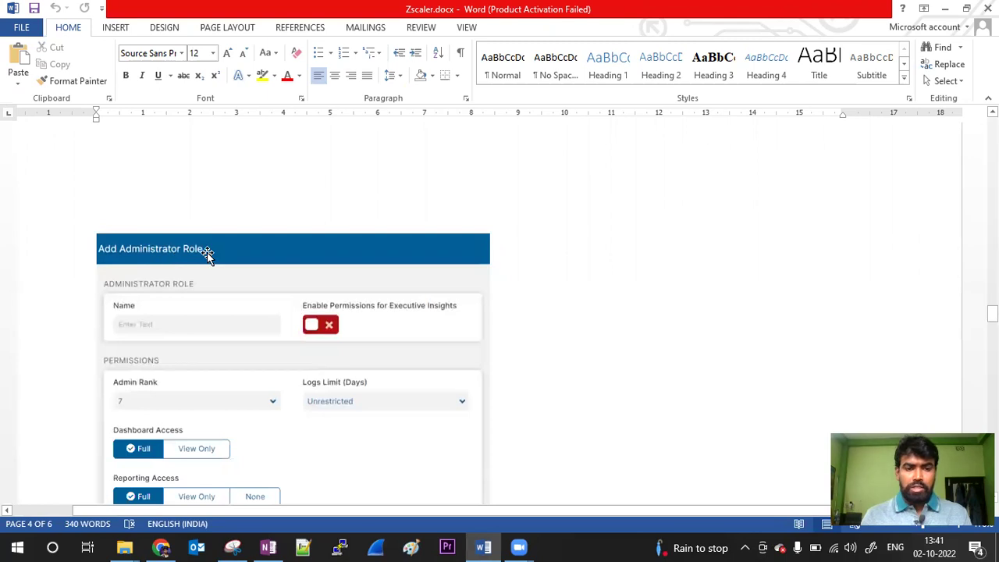
click(403, 254)
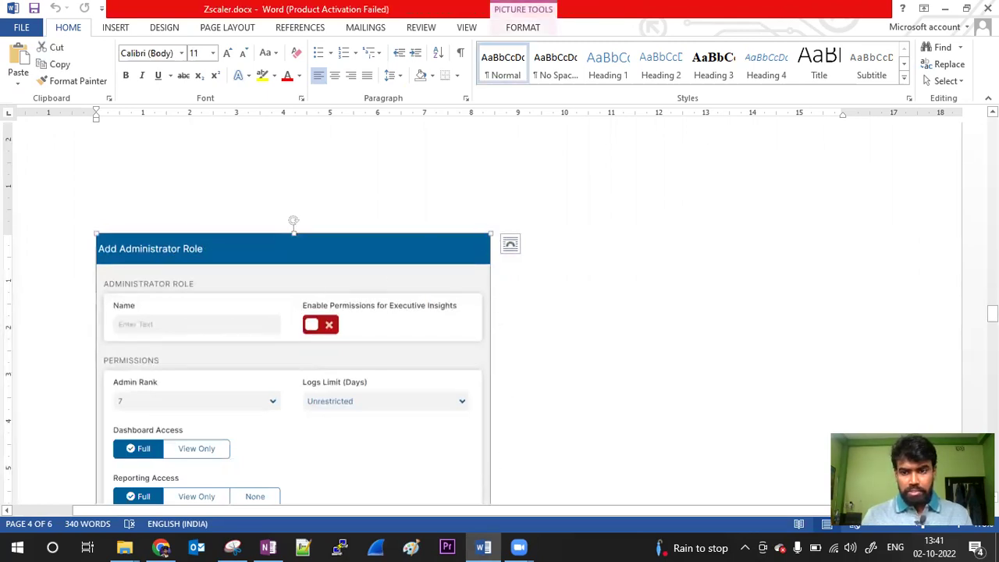
scroll(684, 341, down, 3)
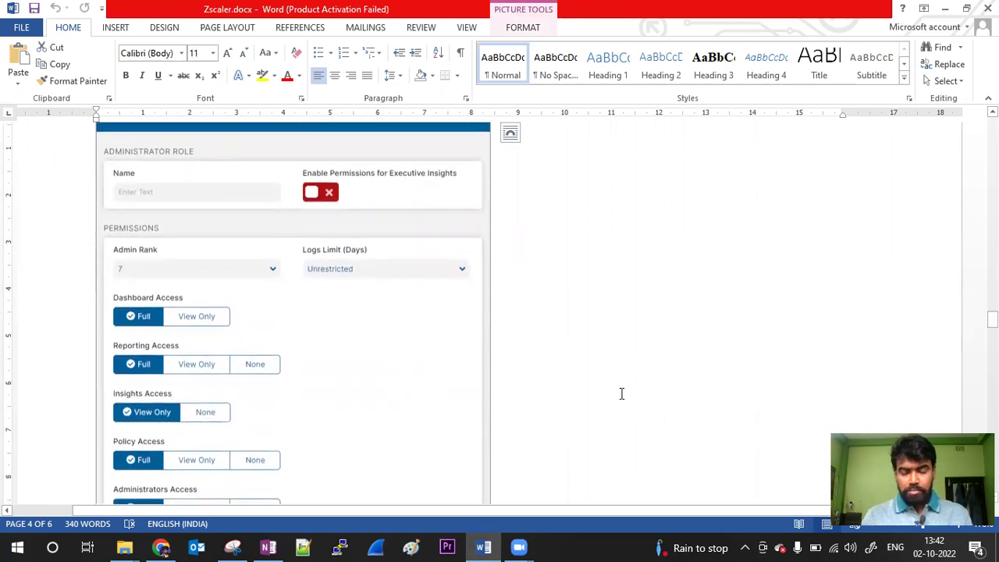
click(992, 318)
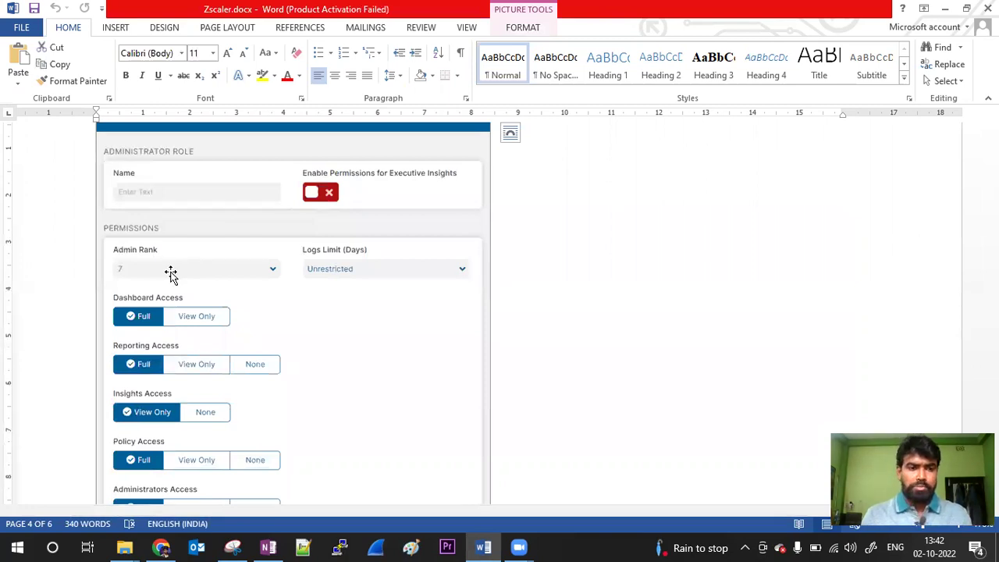
Step: Review the permission options in the Add Administrator Role picture, from Dashboard Access down to Device Information
drag(992, 319, 992, 322)
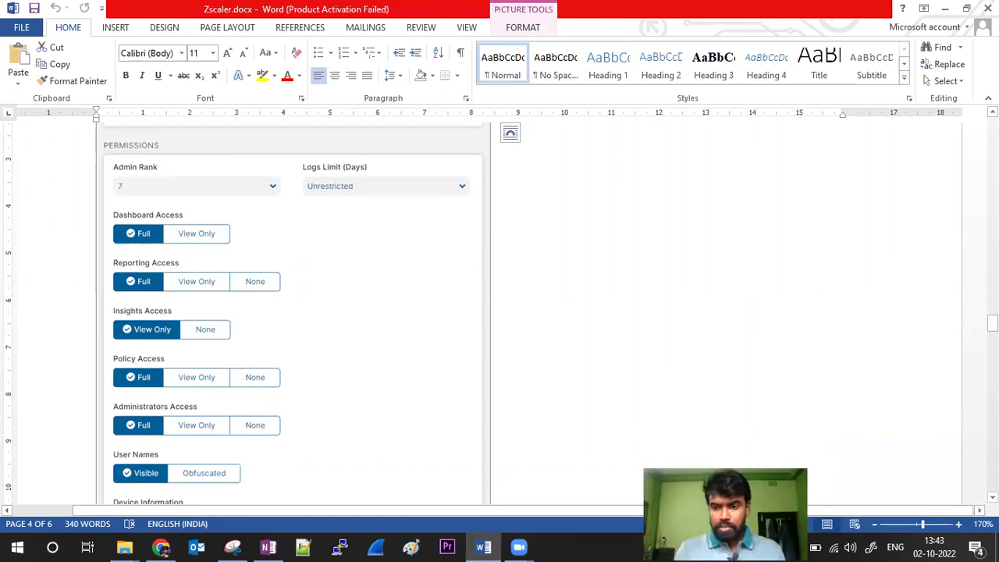
scroll(805, 466, down, 1)
scroll(530, 313, down, 3)
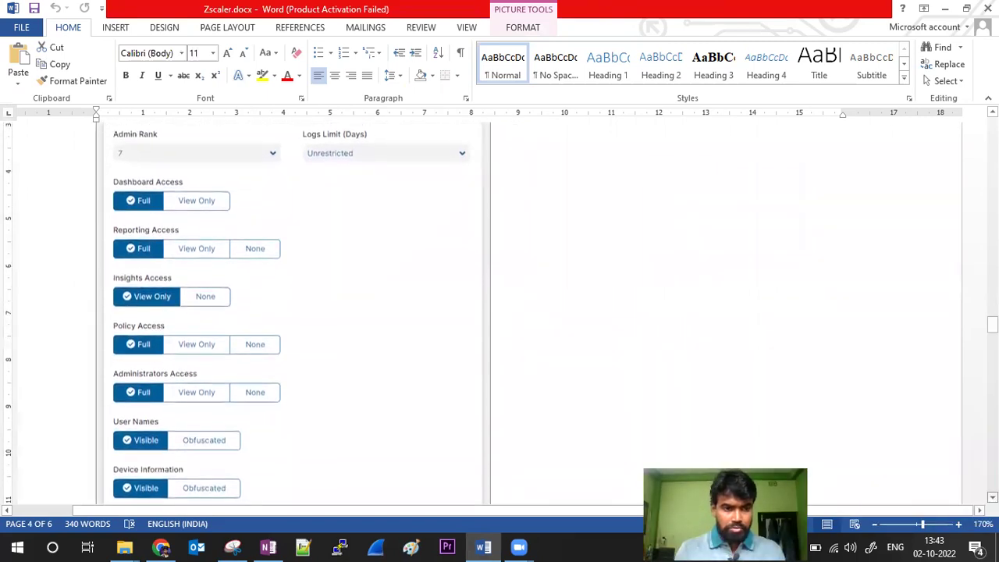
scroll(499, 312, down, 6)
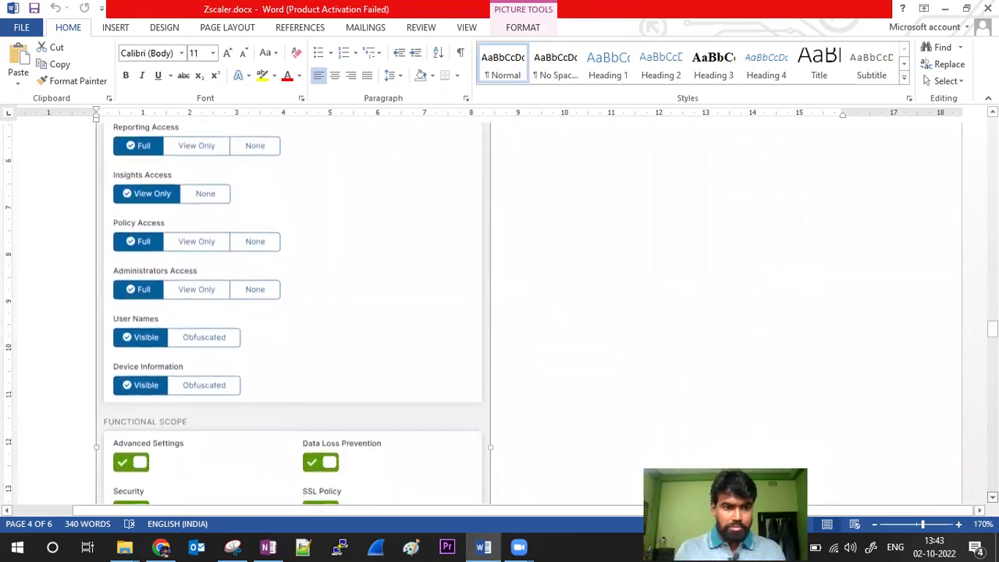
Step: Review the Functional Scope options in the Add Administrator Role picture down to Authentication Configuration and the save instruction
scroll(500, 346, down, 4)
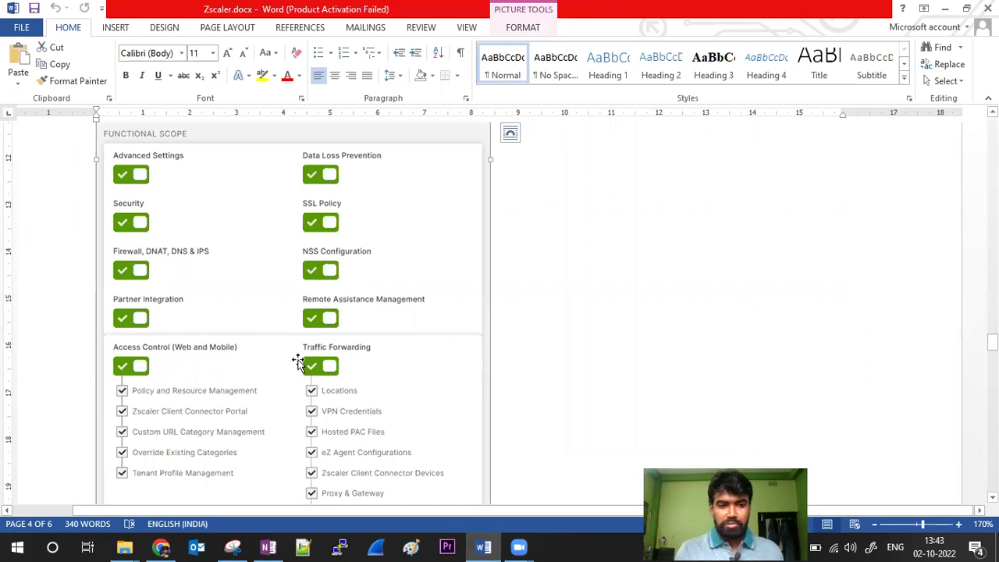
scroll(312, 312, down, 2)
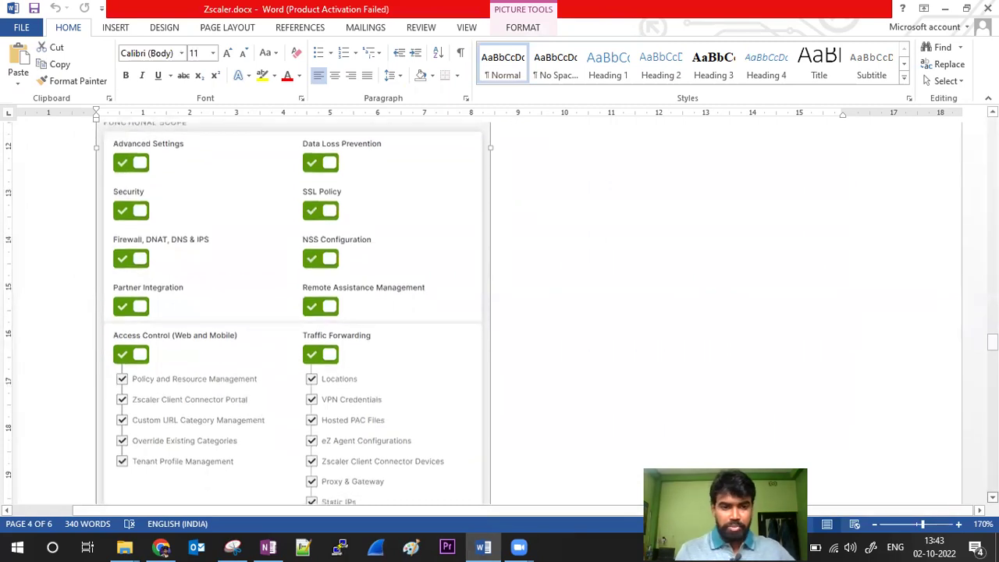
scroll(296, 312, down, 1)
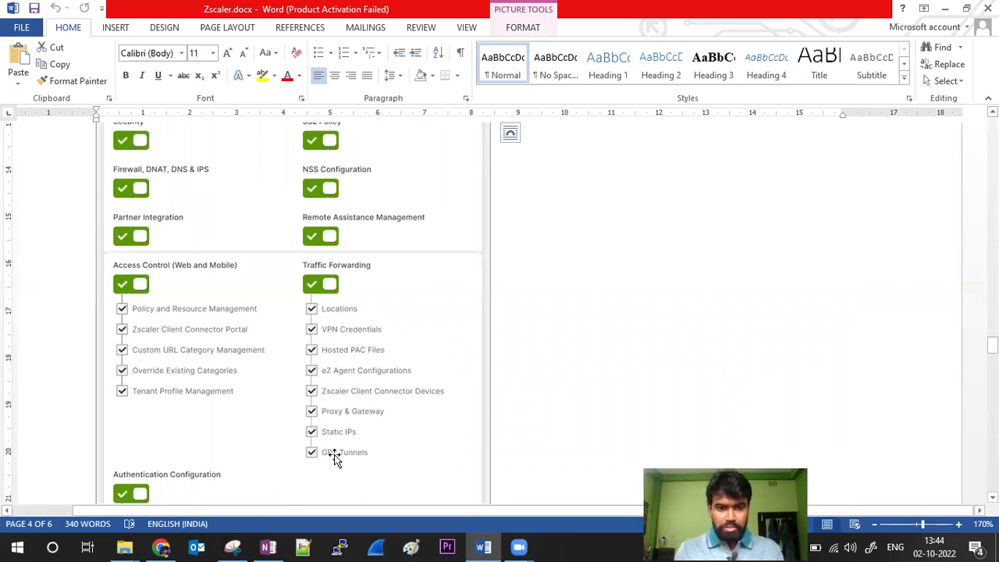
scroll(246, 240, down, 5)
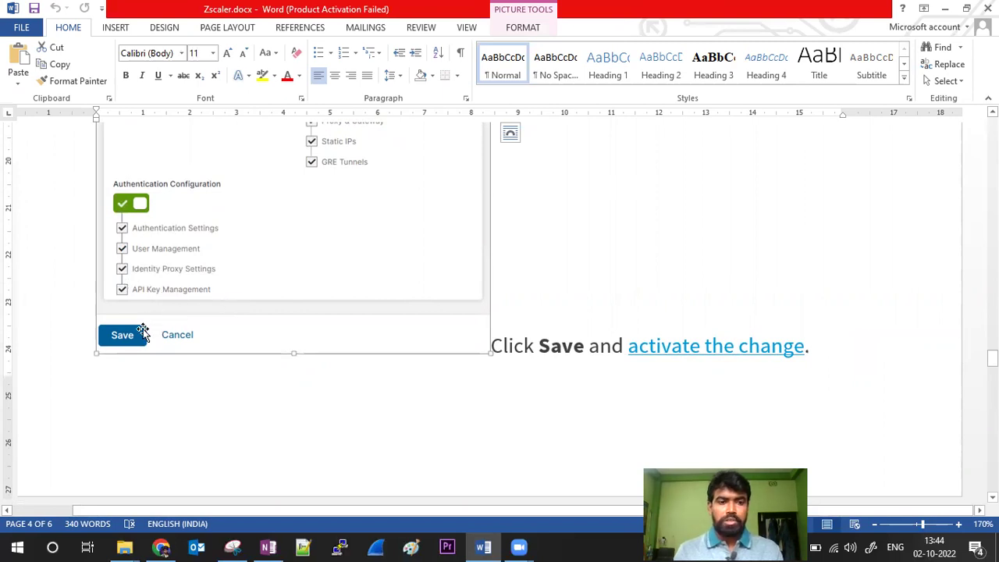
Step: Switch to the Zscaler portal in Chrome and look through Advanced Settings down to the authentication exemptions
click(169, 546)
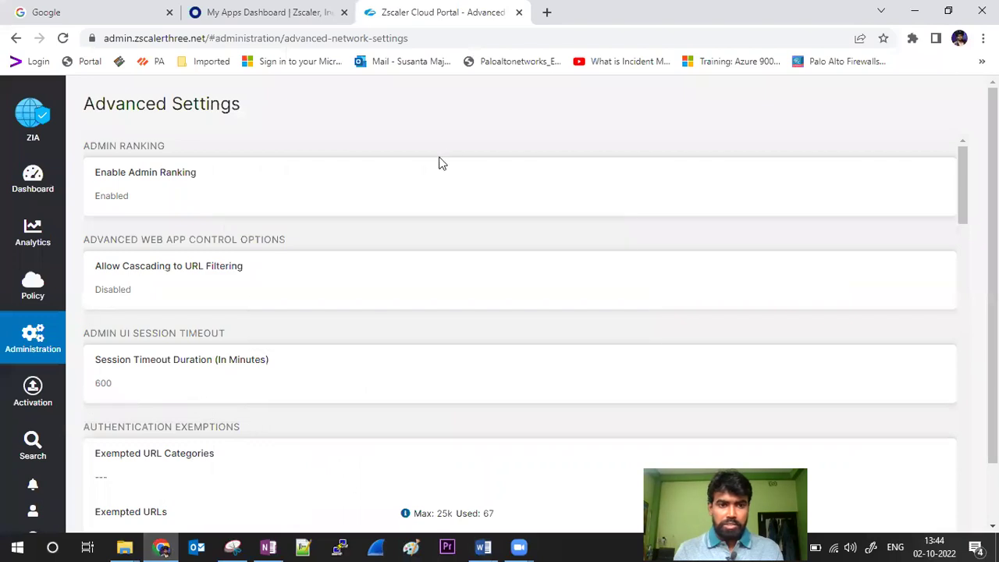
mouse_move(39, 406)
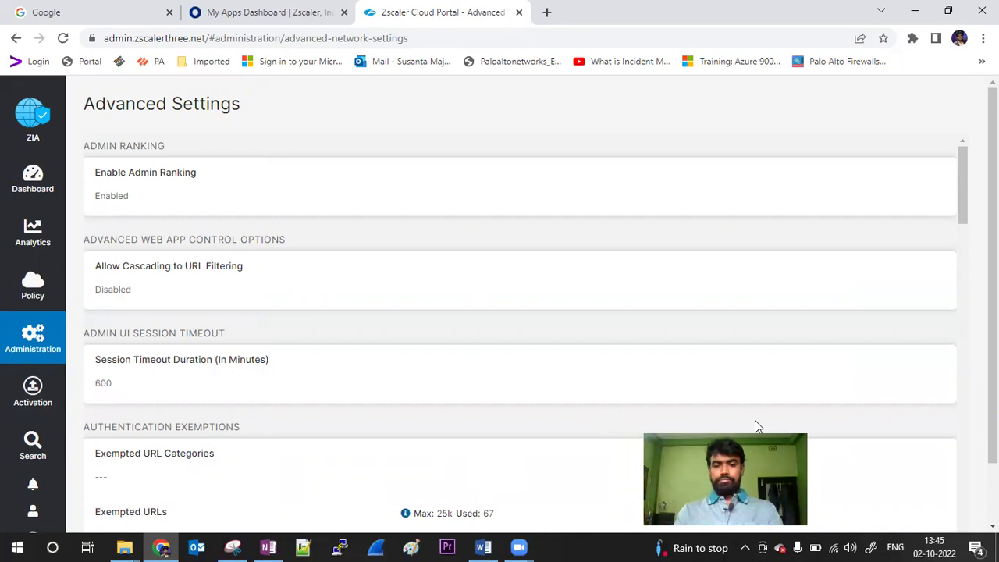
scroll(507, 355, down, 1)
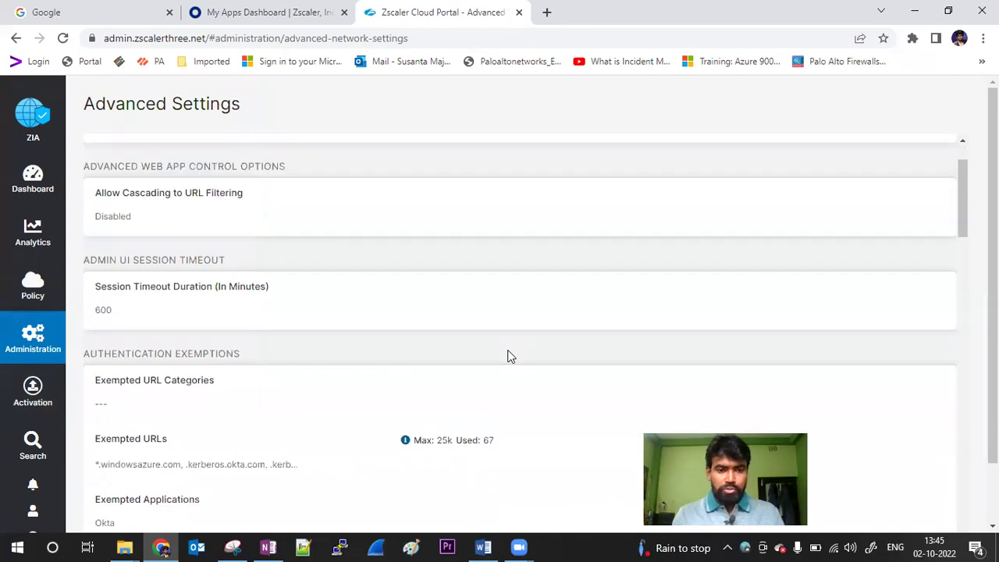
scroll(568, 354, down, 1)
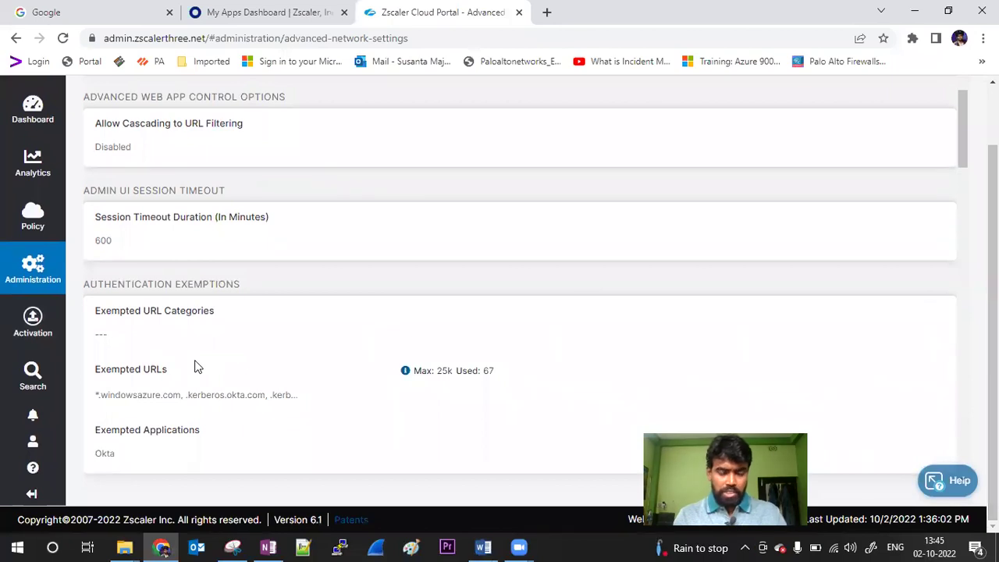
Step: Look through the authentication exemptions and Kerberos authentication exemptions in the portal's Advanced Settings
scroll(196, 365, down, 1)
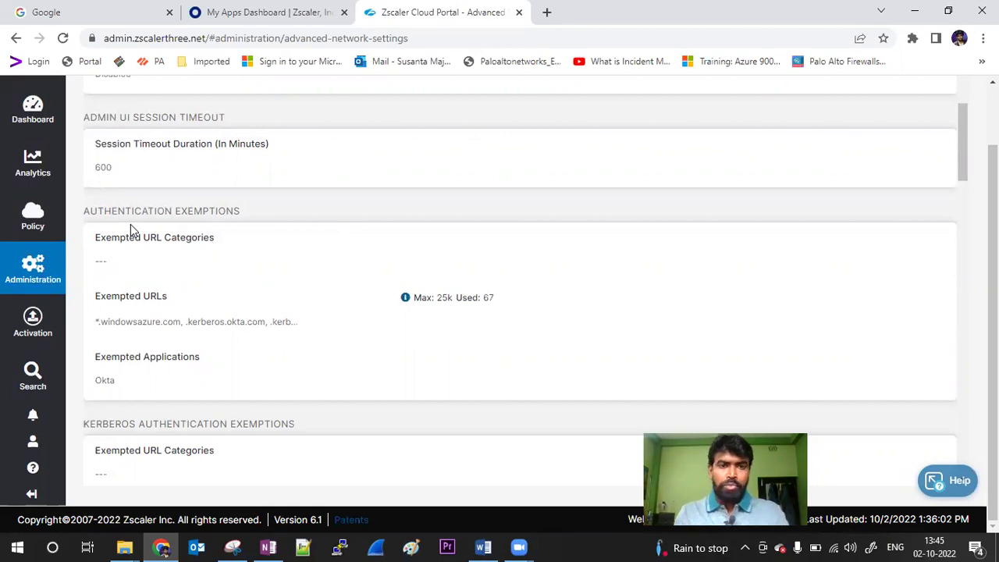
scroll(98, 195, down, 1)
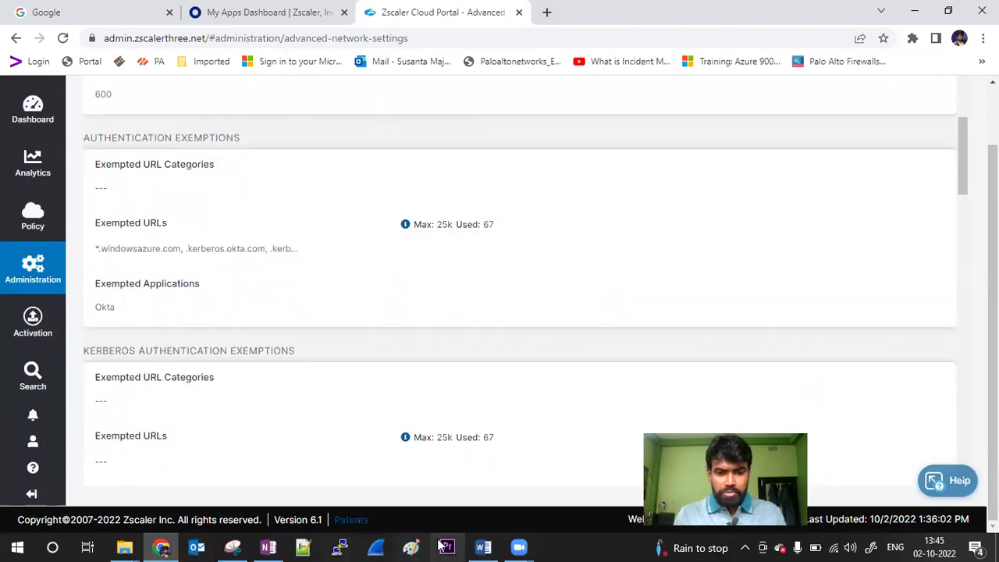
Step: Switch to Zscaler.docx in Word and review the admin ranking note, the Role Management picture and the top of the Add Administrator Role picture
click(483, 547)
scroll(819, 382, down, 1)
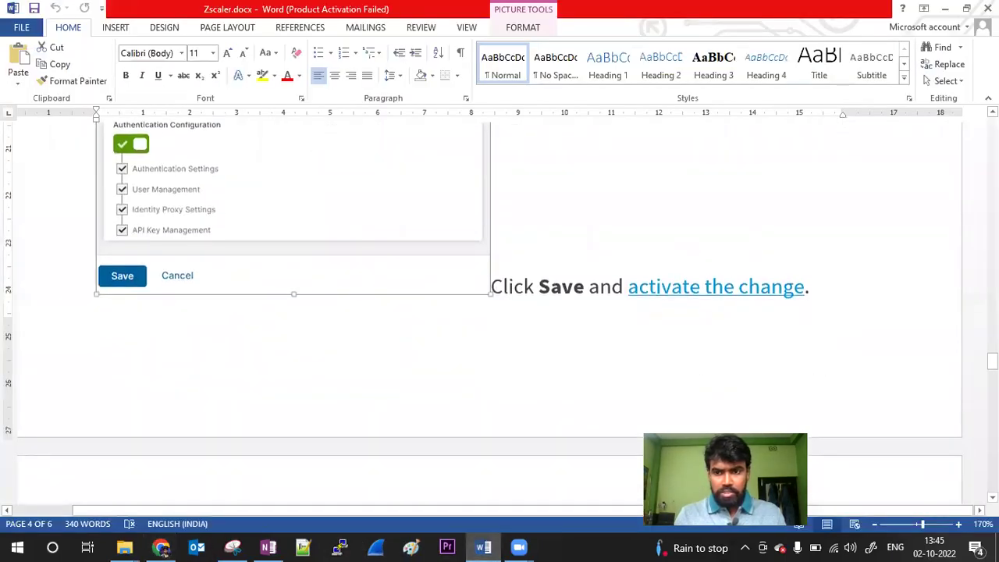
drag(992, 360, 992, 262)
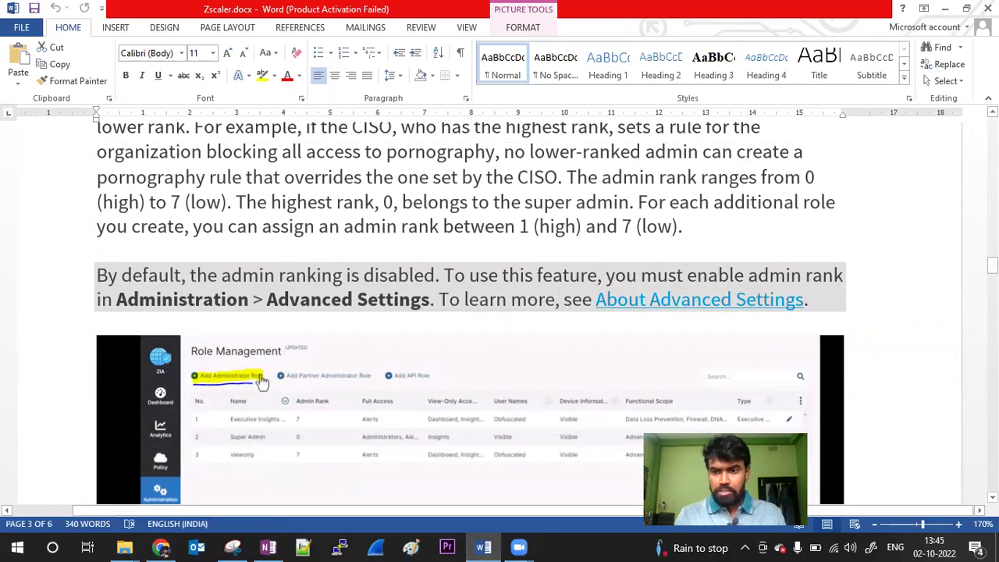
drag(992, 266, 993, 312)
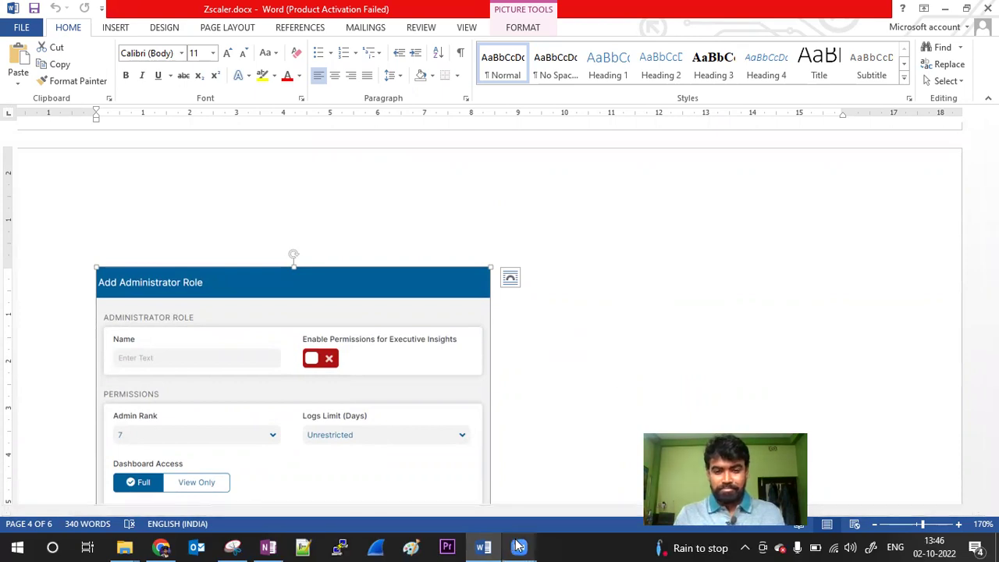
mouse_move(517, 547)
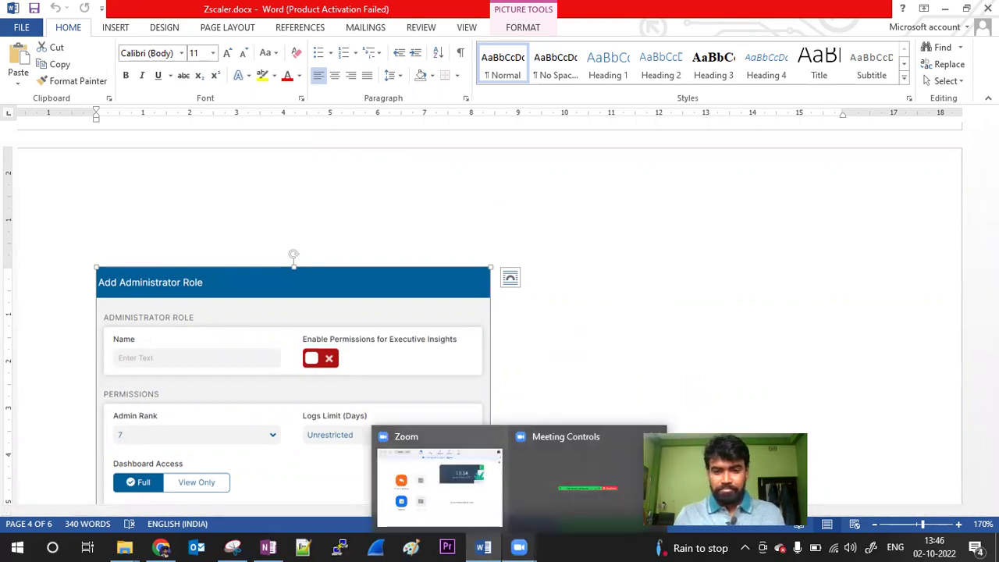